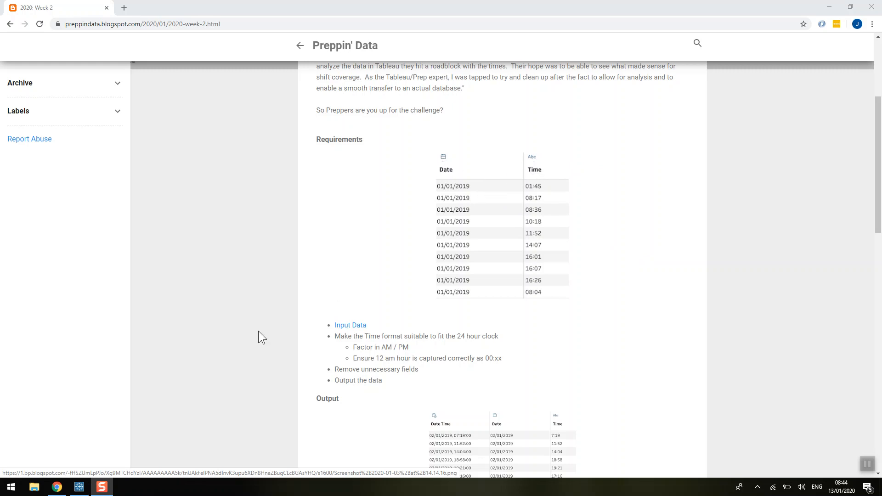
# Switch to Tableau Prep Builder and select the PD 2020 Wk 2 input step to view its fields.
pyautogui.click(80, 487)
pyautogui.moveTo(90, 56)
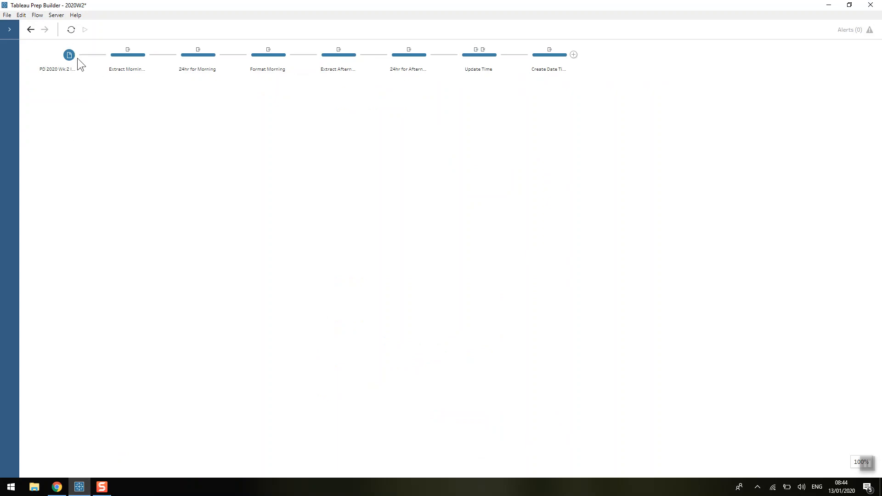
pyautogui.click(74, 54)
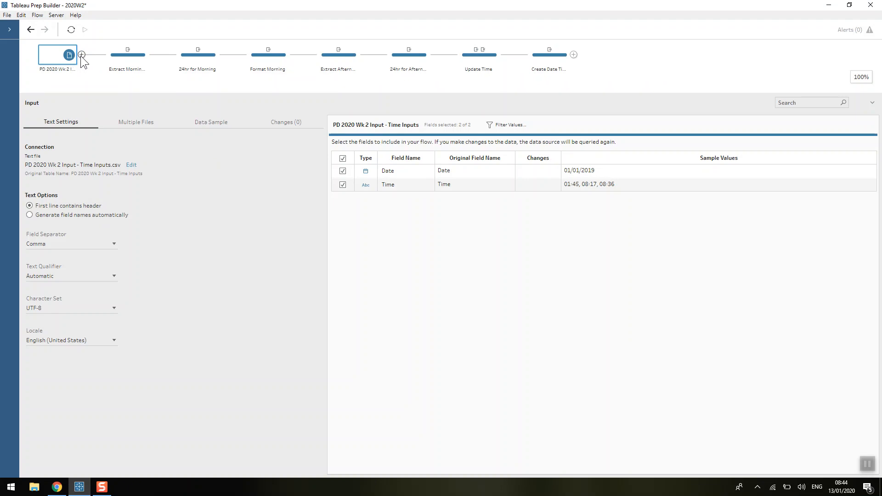
# Insert a new clean step directly after the input step, before Extract Morning Times.
pyautogui.moveTo(91, 55)
pyautogui.click(89, 56)
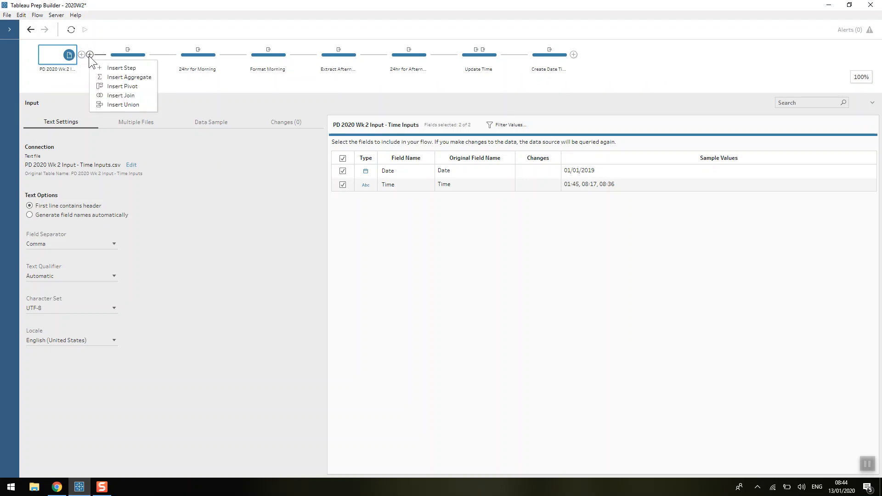
pyautogui.click(94, 68)
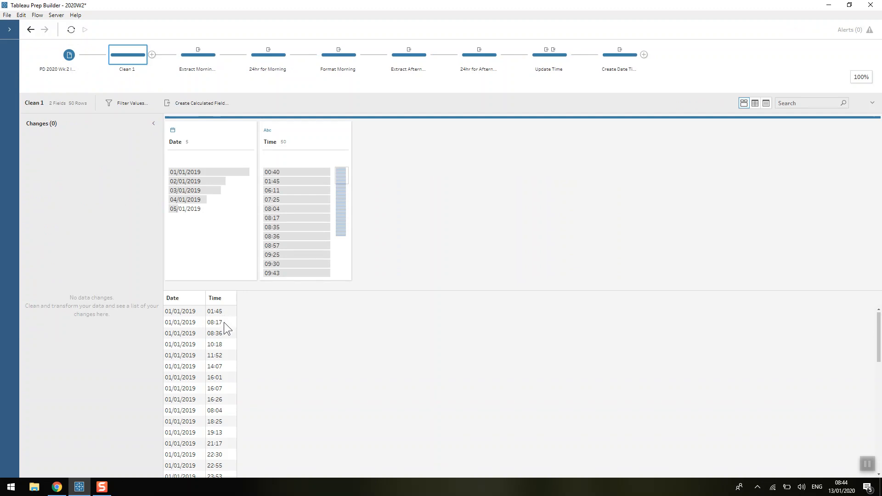
# Scroll through the new clean step's data grid and inspect the inconsistent Time values.
pyautogui.scroll(-5, 224, 323)
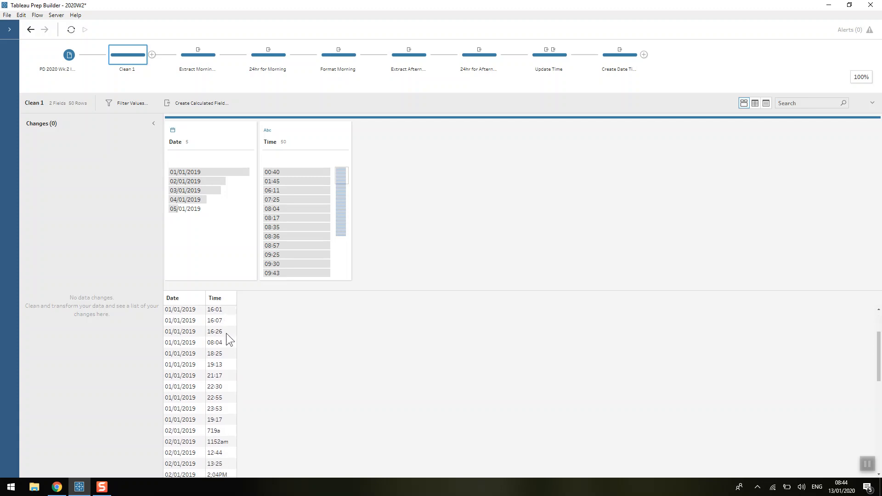
pyautogui.click(228, 363)
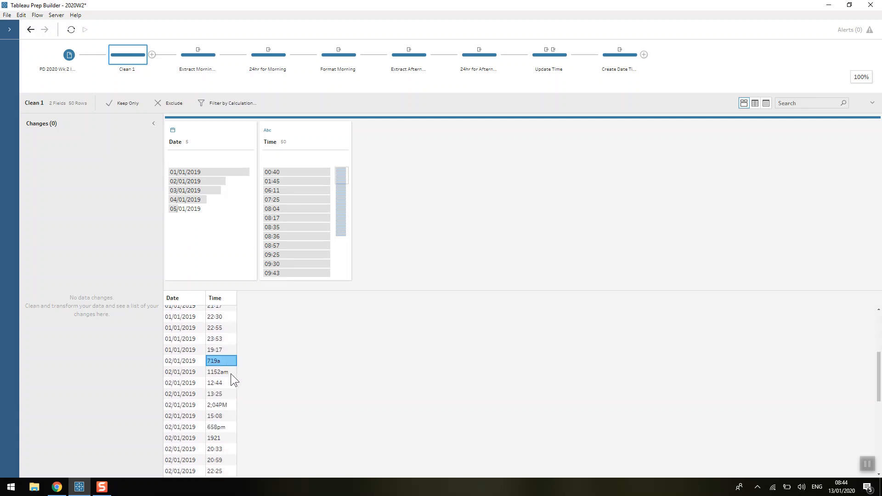
pyautogui.click(232, 407)
pyautogui.click(228, 434)
pyautogui.click(225, 407)
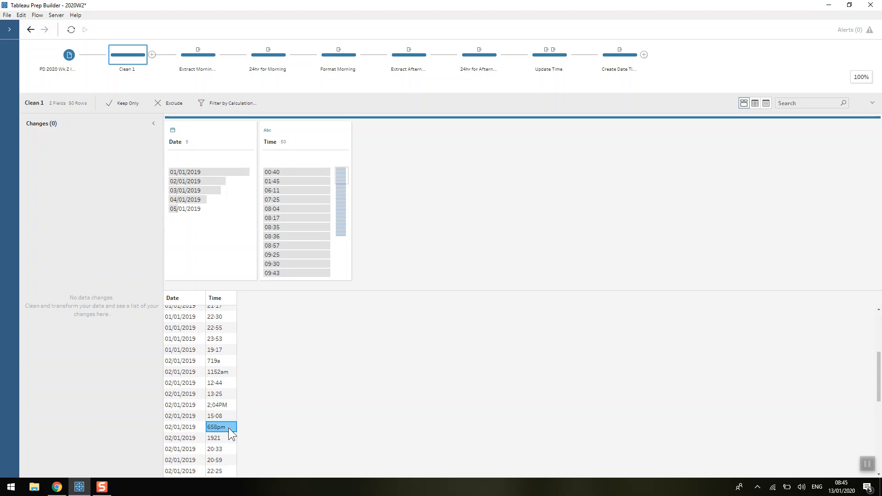
pyautogui.scroll(-3, 230, 427)
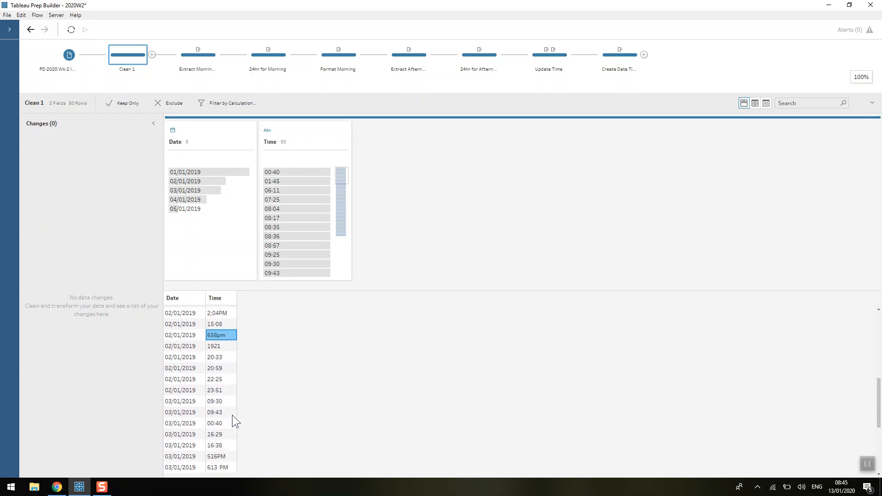
pyautogui.scroll(6, 230, 413)
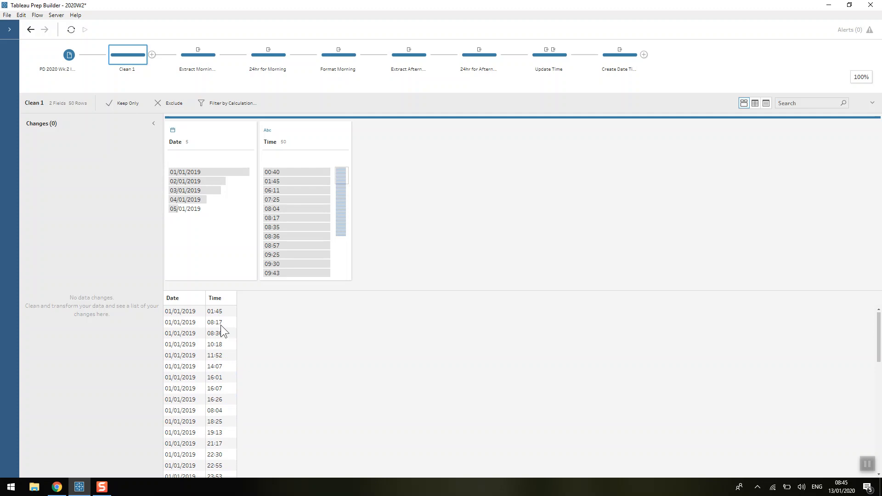
pyautogui.scroll(-4, 219, 361)
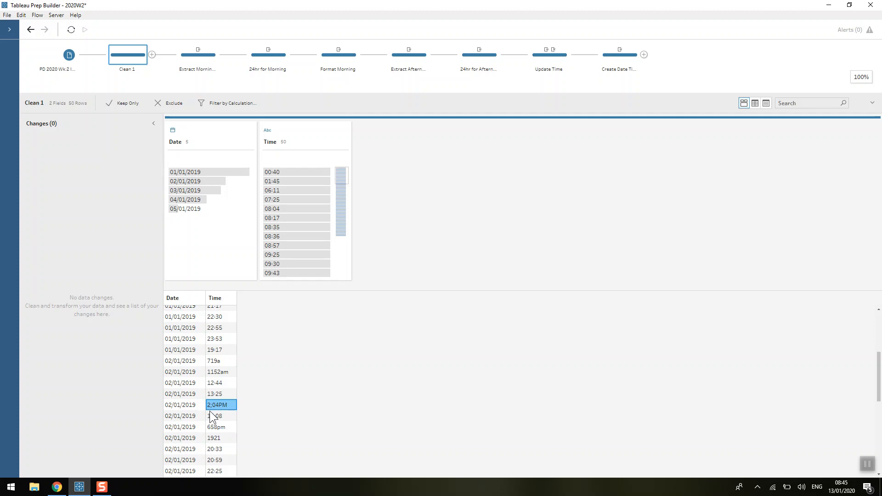
# Open the Extract Morning Times step and review its Morning Times calculated field formula.
pyautogui.click(192, 58)
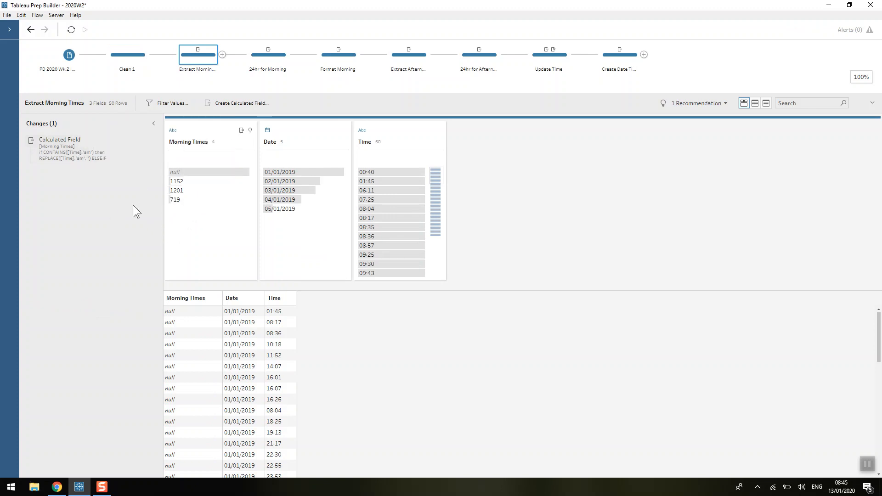
pyautogui.doubleClick(84, 156)
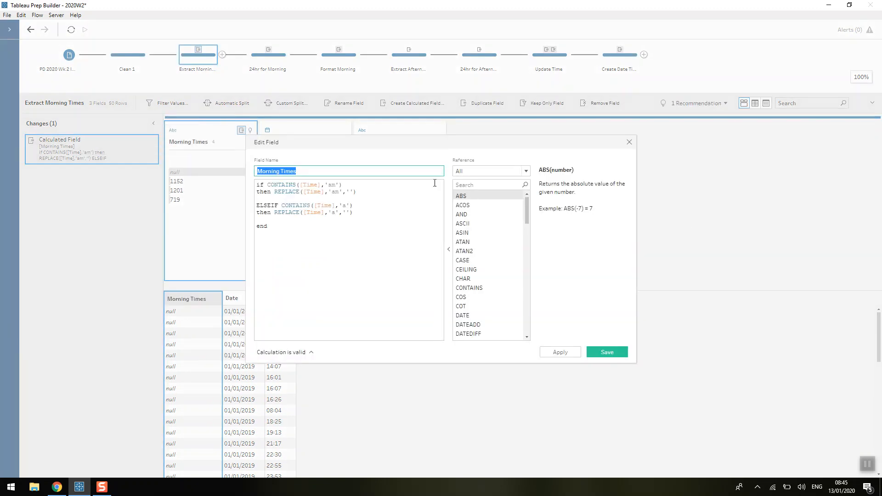
pyautogui.click(409, 191)
pyautogui.moveTo(408, 149)
pyautogui.mouseDown()
pyautogui.moveTo(402, 187)
pyautogui.moveTo(396, 162)
pyautogui.mouseUp()
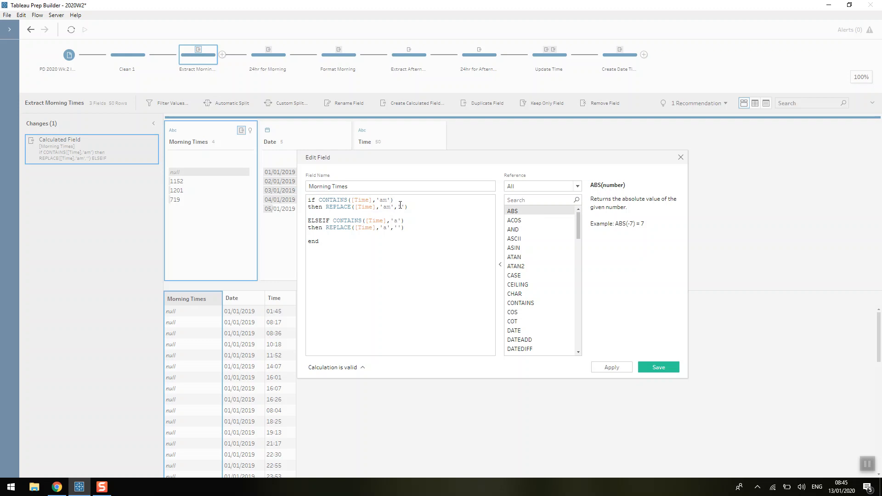
pyautogui.click(683, 156)
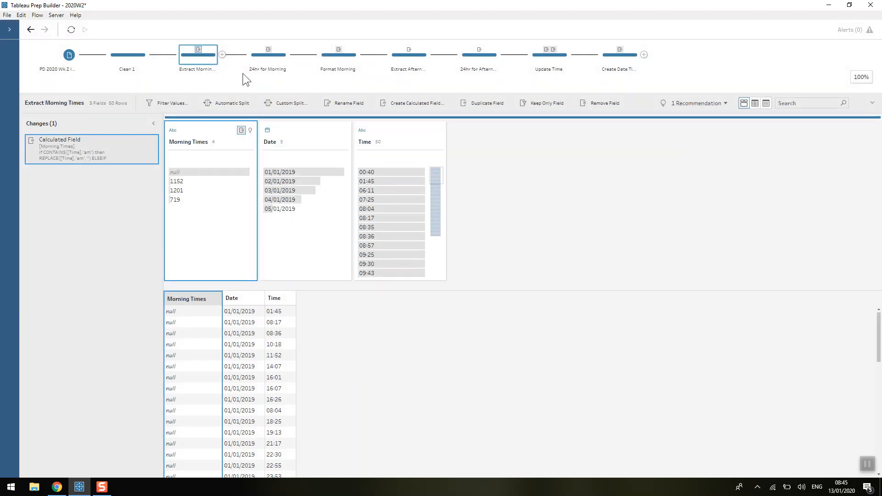
# Compare the Extract Morning Times and 24hr for Morning steps and review the 24hr for Morning calculation.
pyautogui.click(255, 55)
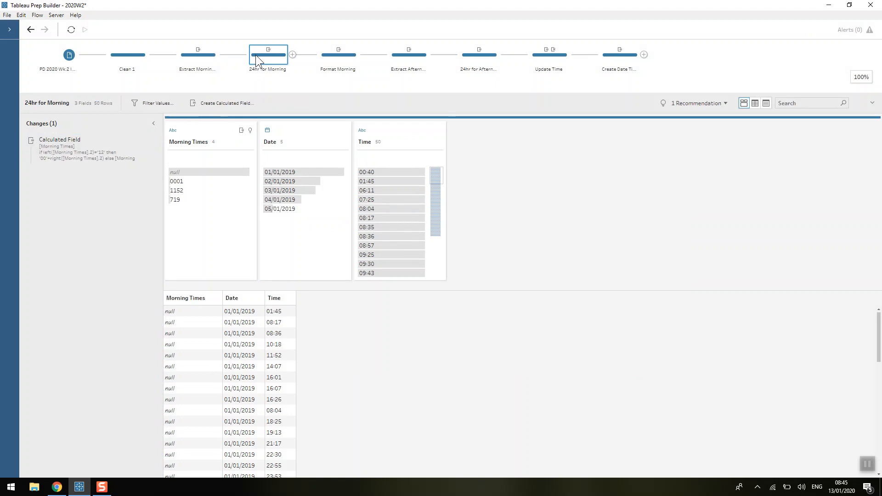
pyautogui.click(202, 56)
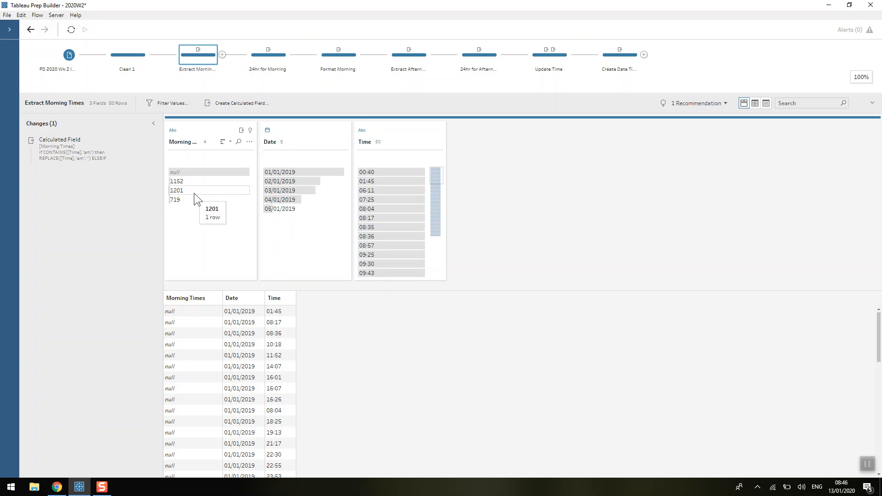
pyautogui.click(256, 59)
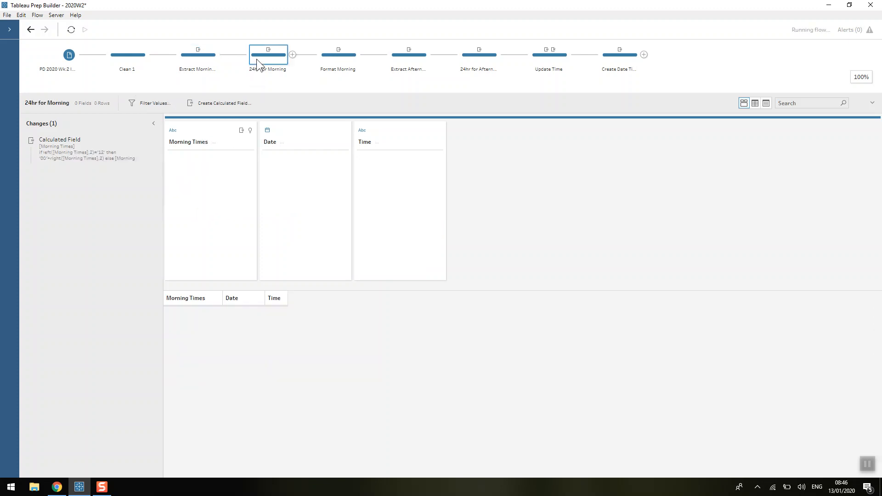
pyautogui.doubleClick(92, 146)
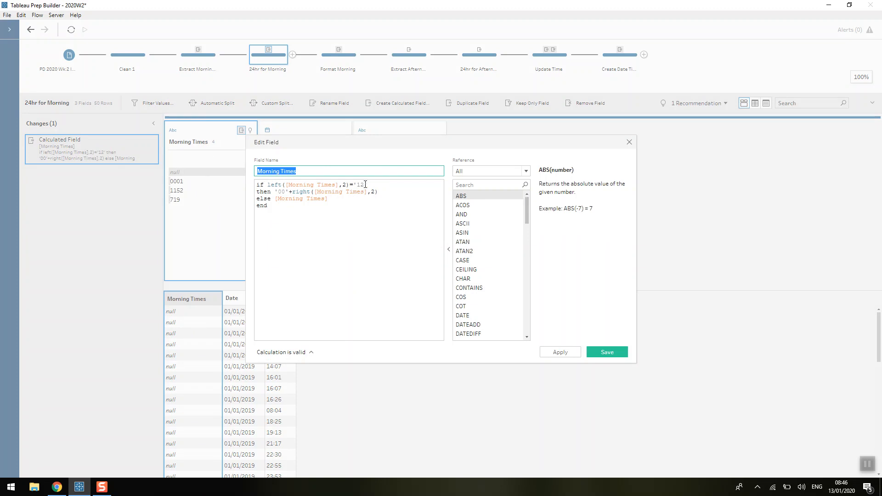
pyautogui.click(290, 194)
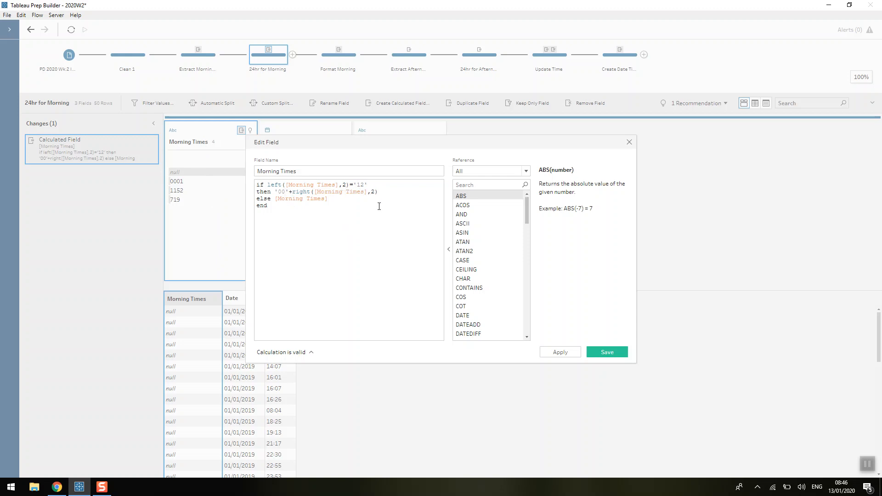
pyautogui.click(628, 142)
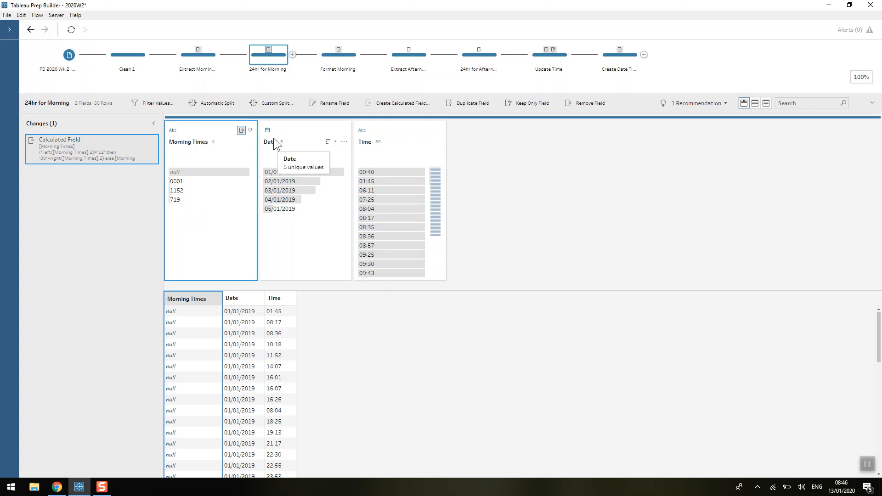
# Open the Format Morning step and review its Morning Times formatting calculation.
pyautogui.click(339, 63)
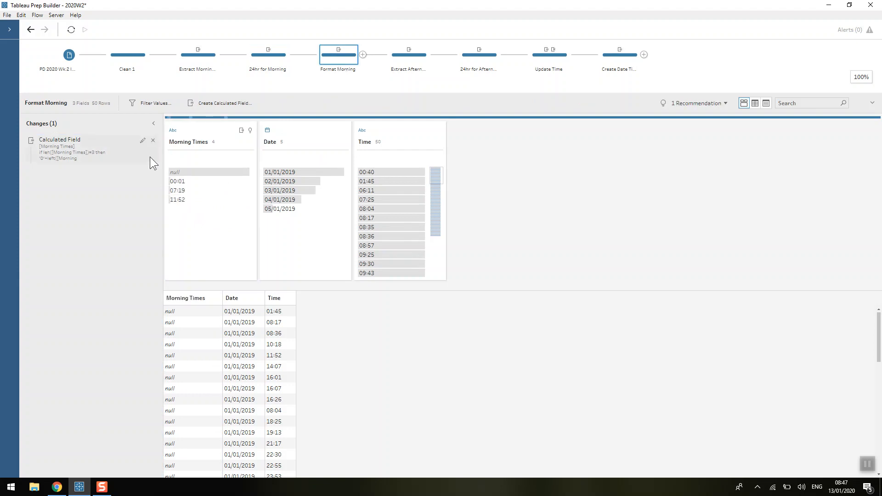
pyautogui.doubleClick(89, 151)
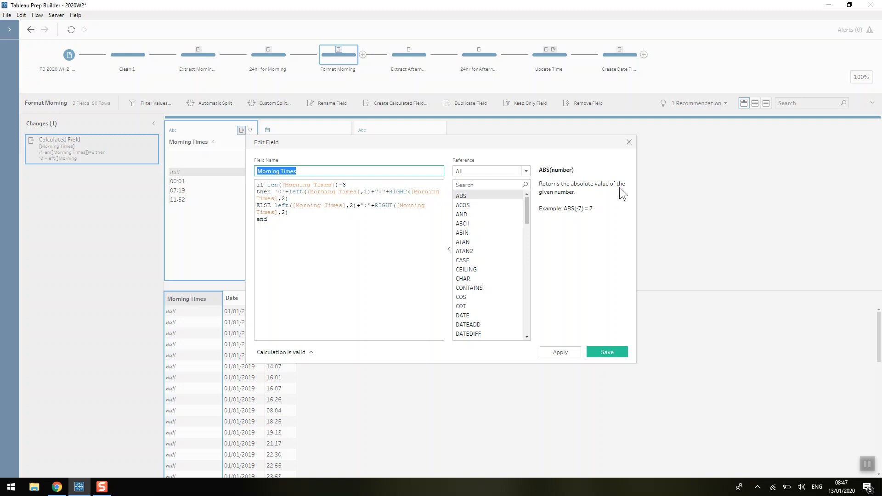
pyautogui.click(629, 143)
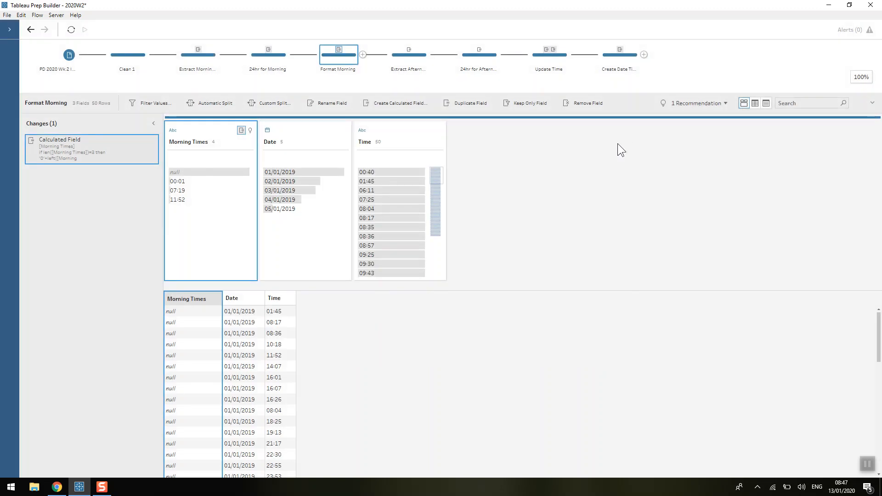
# Open the Extract Afternoon Times step and review its Afternoon Times calculated field formula.
pyautogui.click(414, 60)
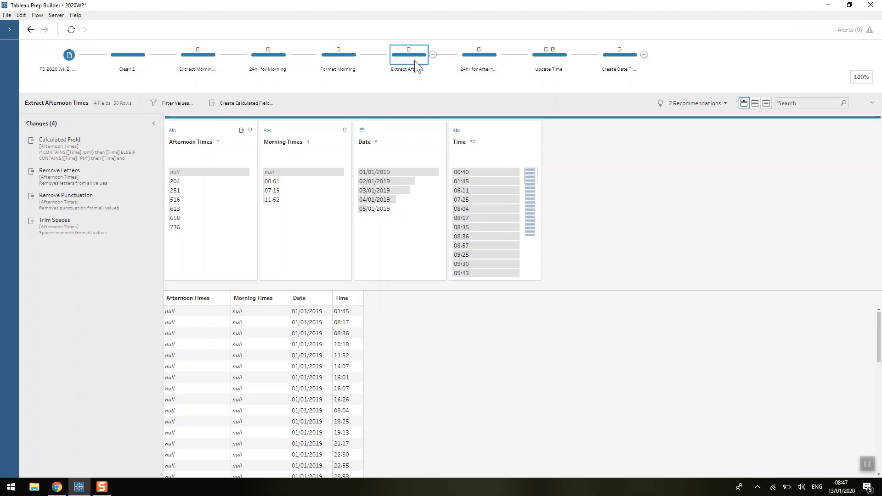
pyautogui.doubleClick(73, 156)
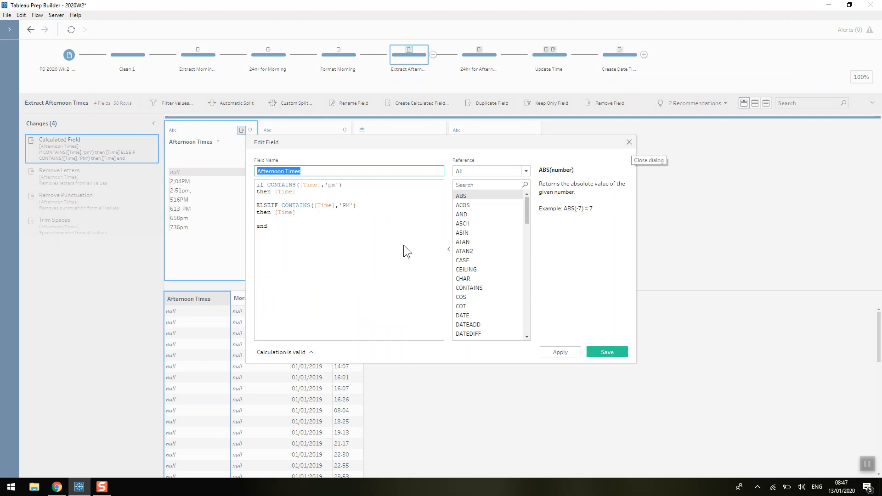
pyautogui.click(631, 144)
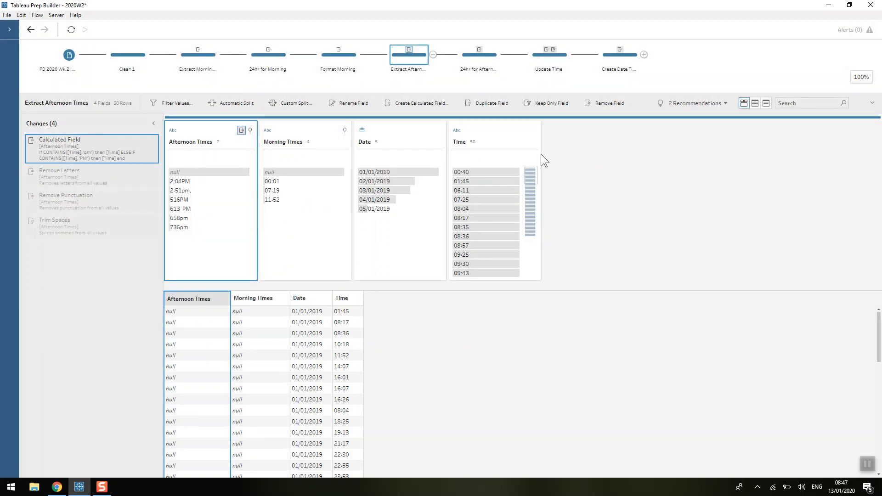
# Browse the Clean options for the Time and Afternoon Times fields and review the Trim Spaces change.
pyautogui.click(533, 143)
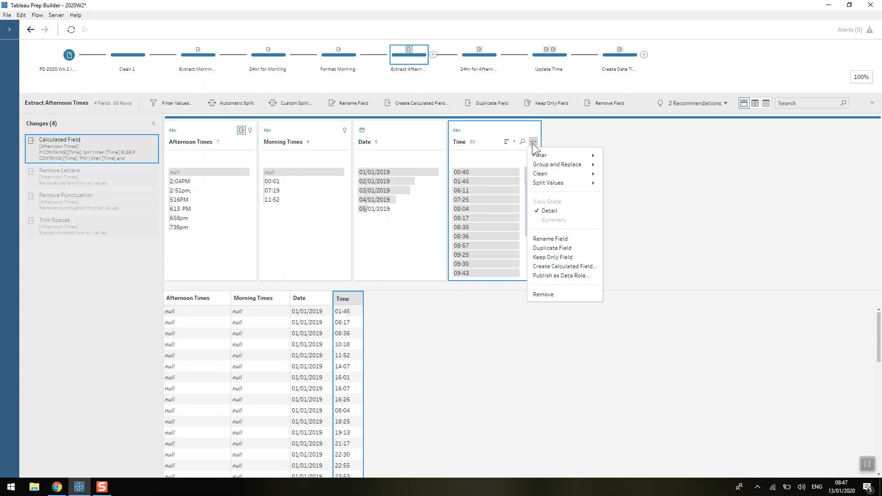
pyautogui.moveTo(569, 172)
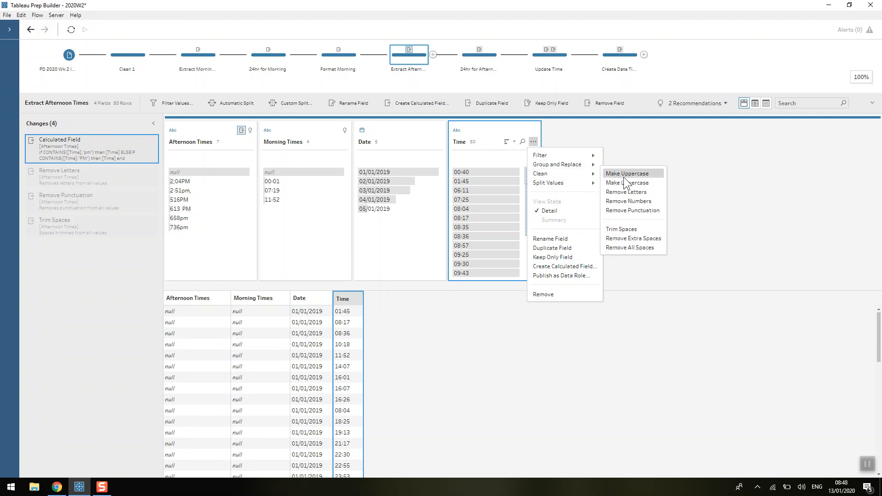
pyautogui.click(685, 166)
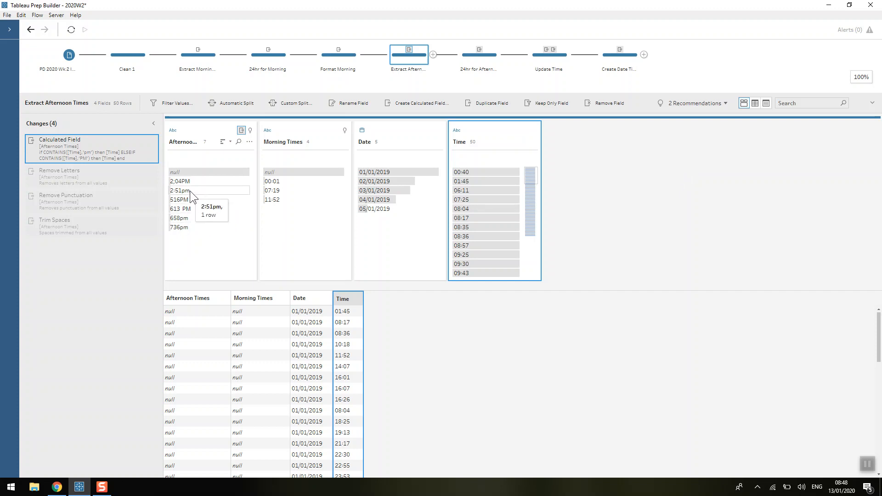
pyautogui.click(251, 142)
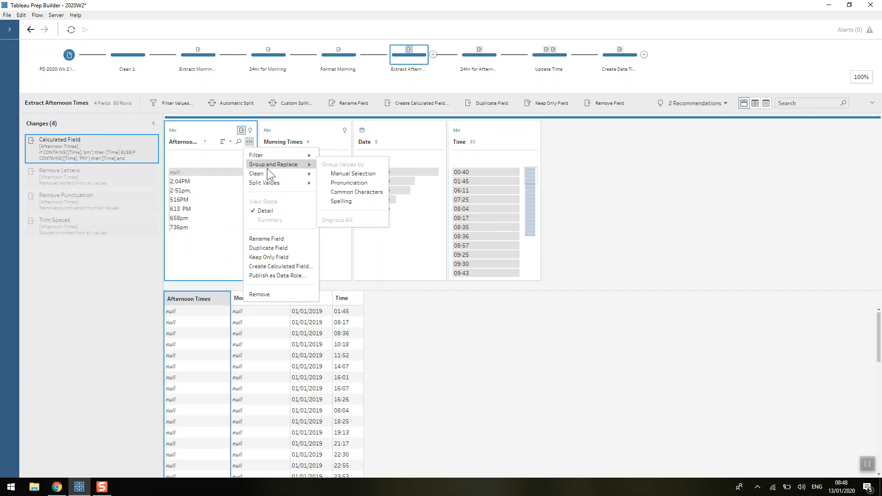
pyautogui.moveTo(310, 176)
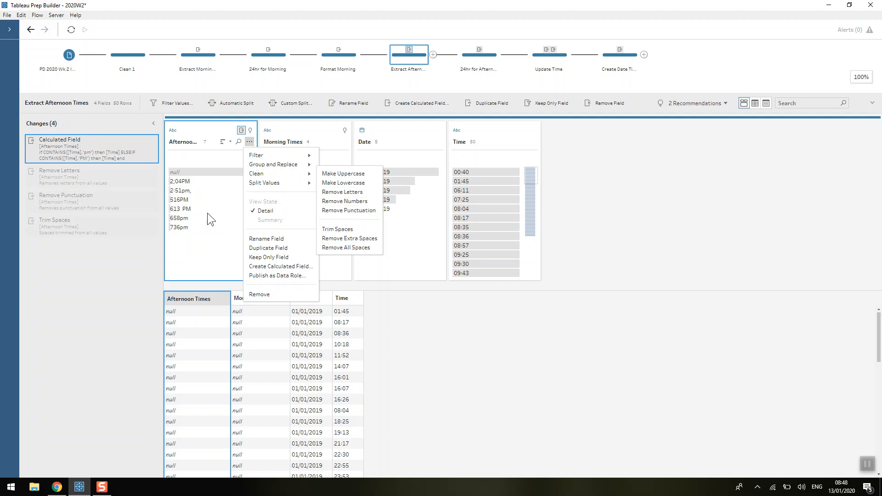
pyautogui.click(187, 214)
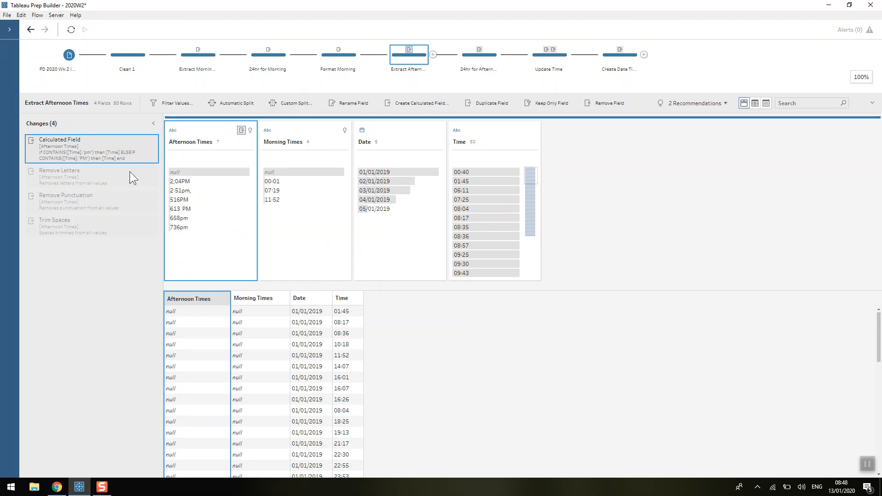
pyautogui.click(84, 221)
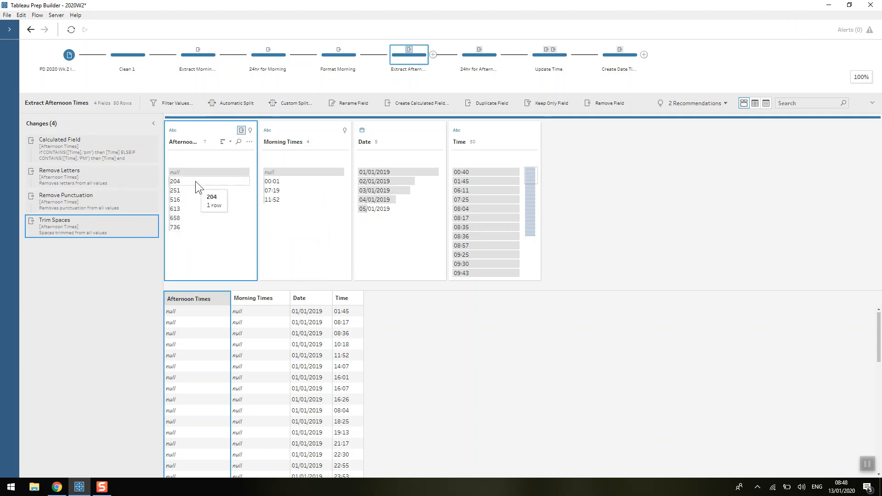
# Open the 24hr for Afternoon step and review its Afternoon Times calculation that adds 12 to the hour.
pyautogui.click(485, 59)
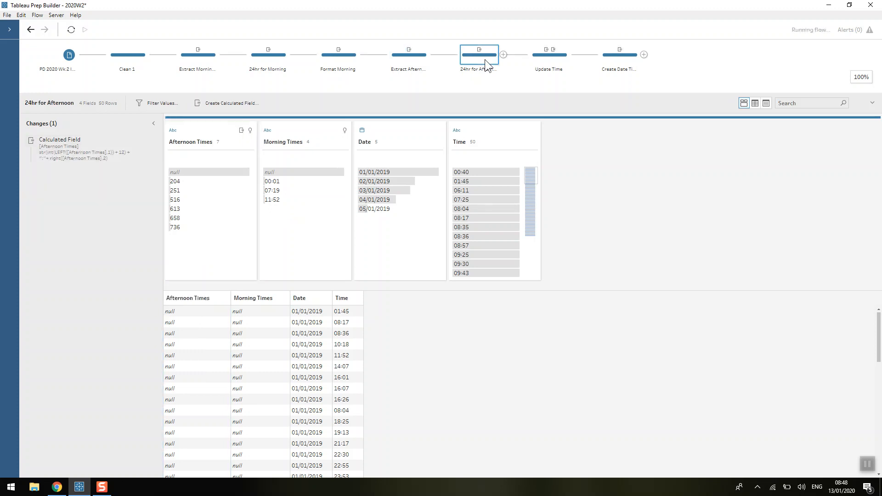
pyautogui.doubleClick(83, 155)
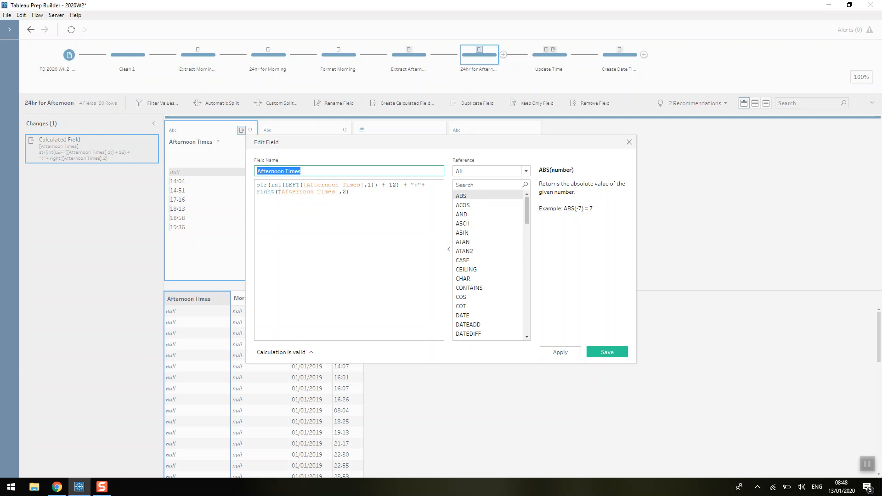
pyautogui.moveTo(285, 185); pyautogui.dragTo(374, 185)
pyautogui.click(371, 185)
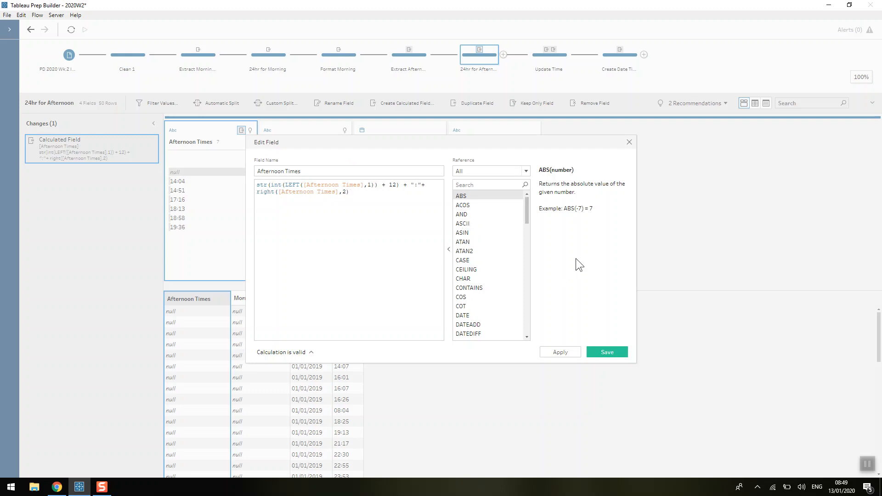
pyautogui.click(629, 142)
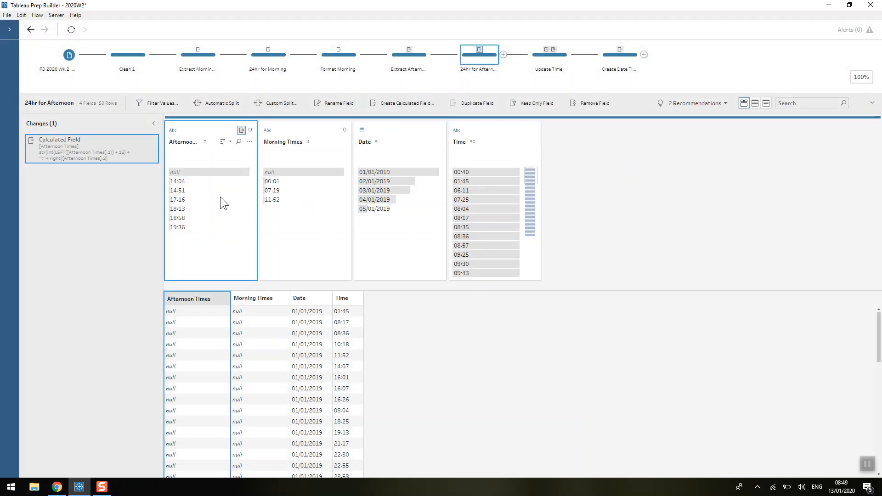
# Open the Update Time step and review the Time calculation that picks Afternoon Times, Morning Times or the original Time.
pyautogui.click(545, 69)
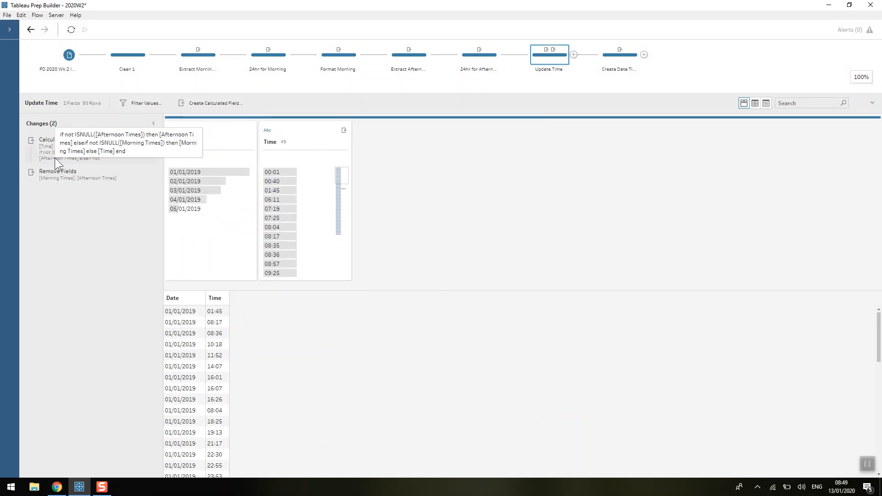
pyautogui.click(55, 158)
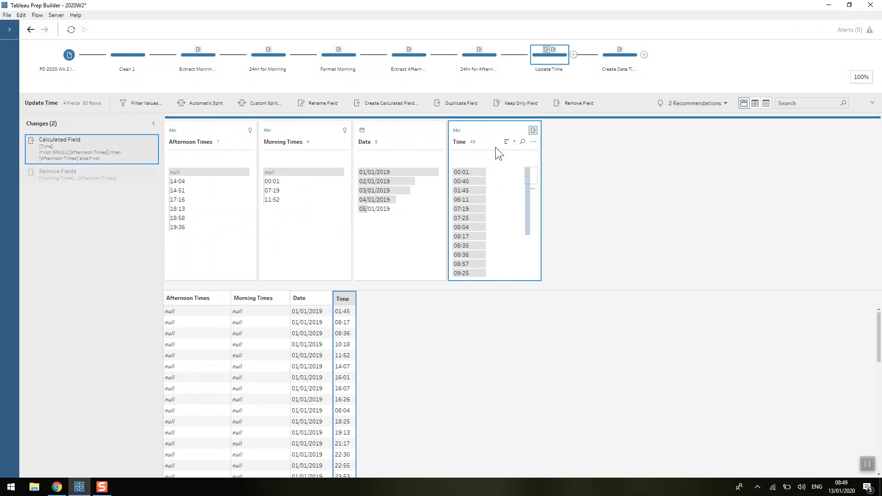
pyautogui.scroll(-5, 490, 184)
pyautogui.scroll(-4, 495, 207)
pyautogui.scroll(9, 487, 236)
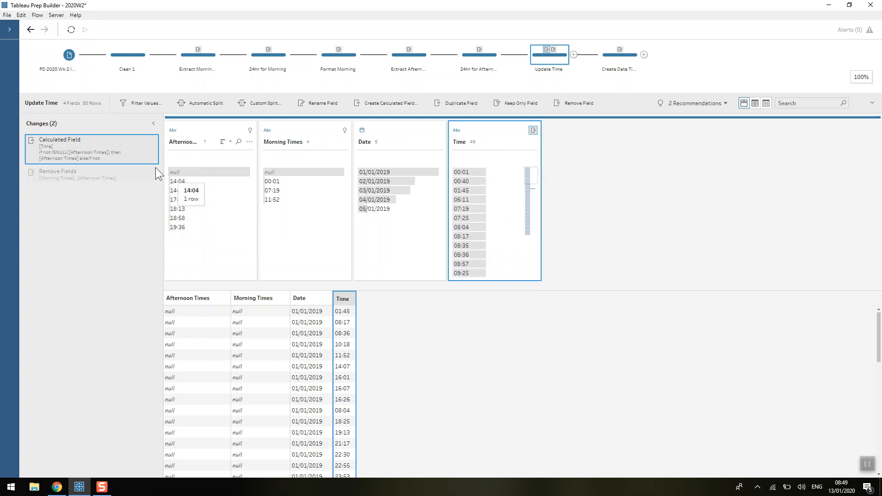
pyautogui.doubleClick(73, 150)
pyautogui.moveTo(513, 136); pyautogui.dragTo(556, 101)
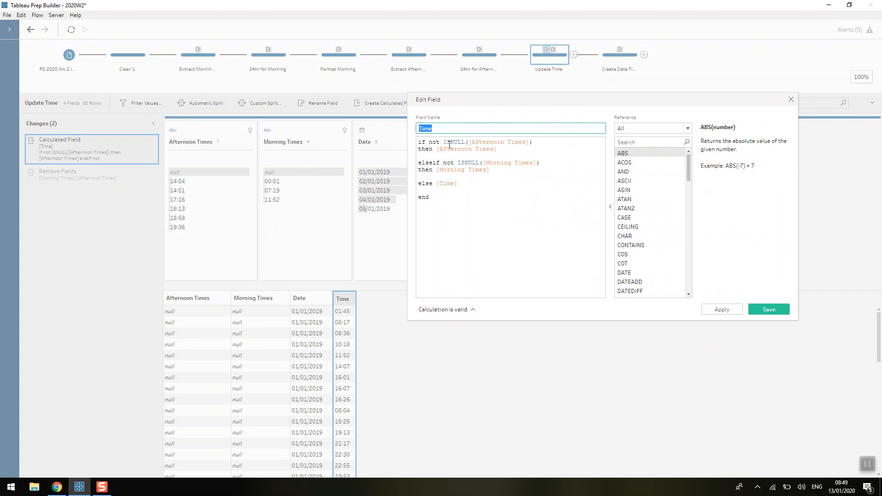
pyautogui.click(440, 124)
pyautogui.click(446, 149)
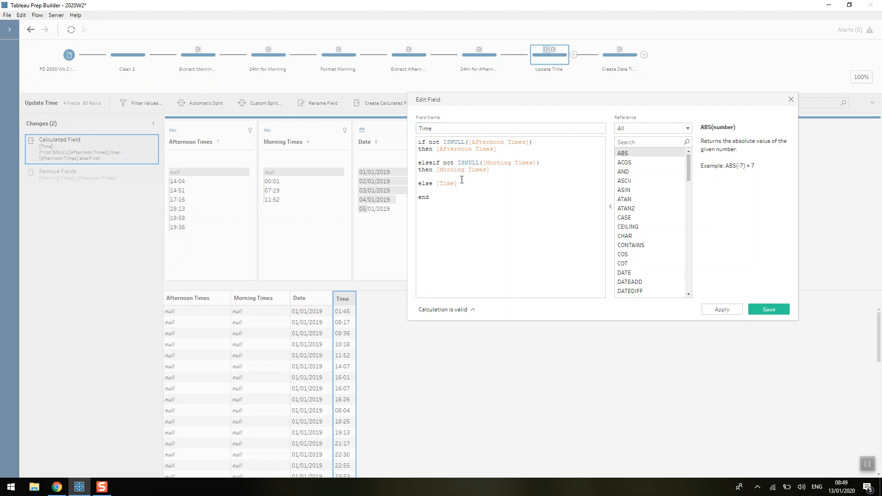
pyautogui.click(791, 99)
# Compare Morning Times, Afternoon Times and Time values in the data grid, then review the Remove Fields change.
pyautogui.scroll(-5, 215, 360)
pyautogui.scroll(3, 215, 360)
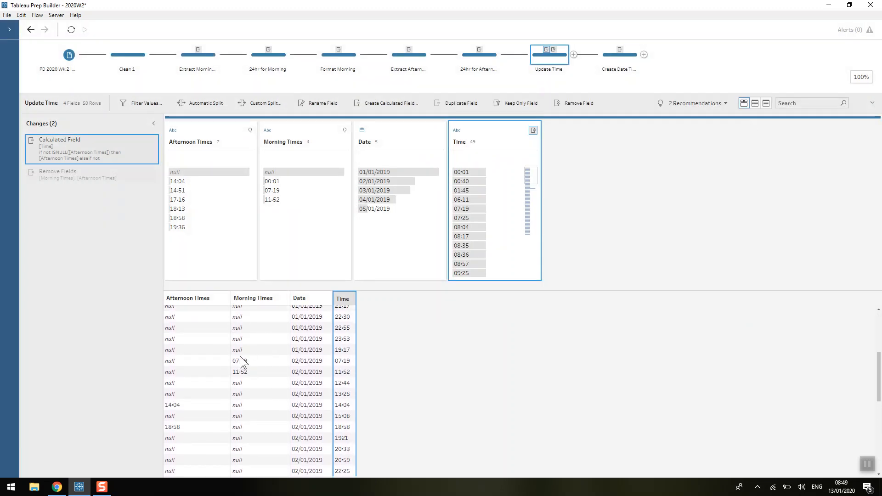
pyautogui.click(246, 362)
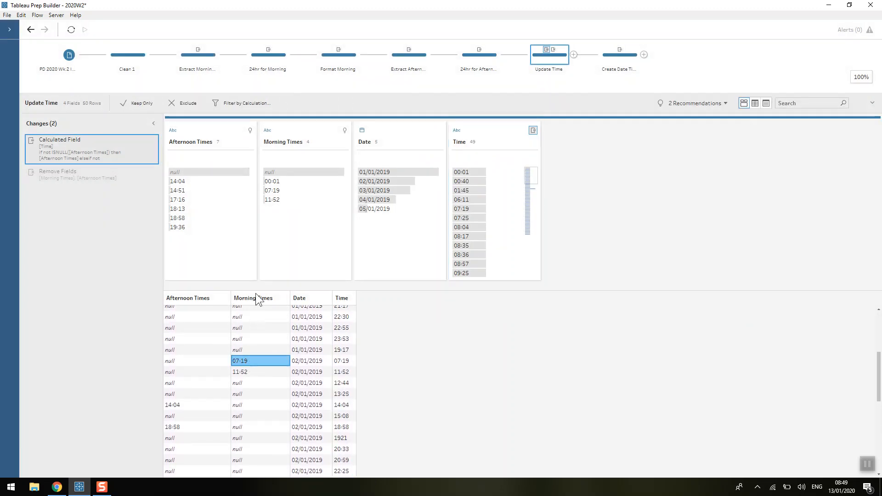
pyautogui.click(339, 362)
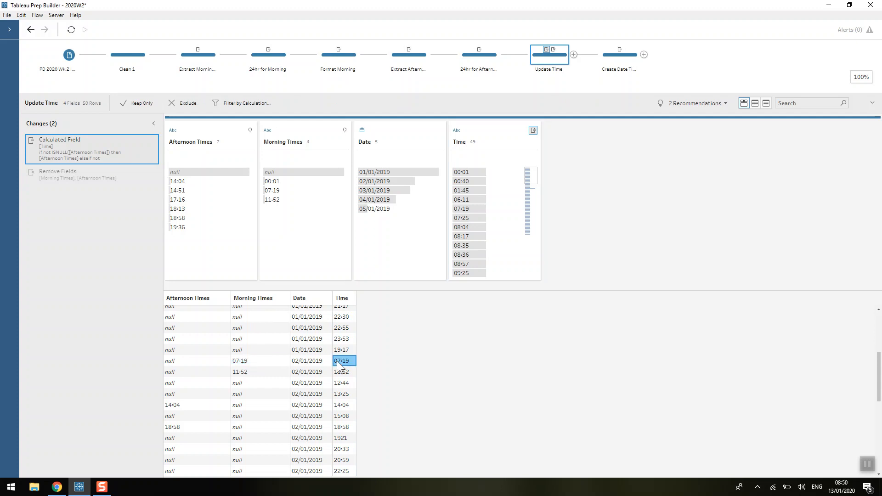
pyautogui.click(184, 408)
pyautogui.click(338, 406)
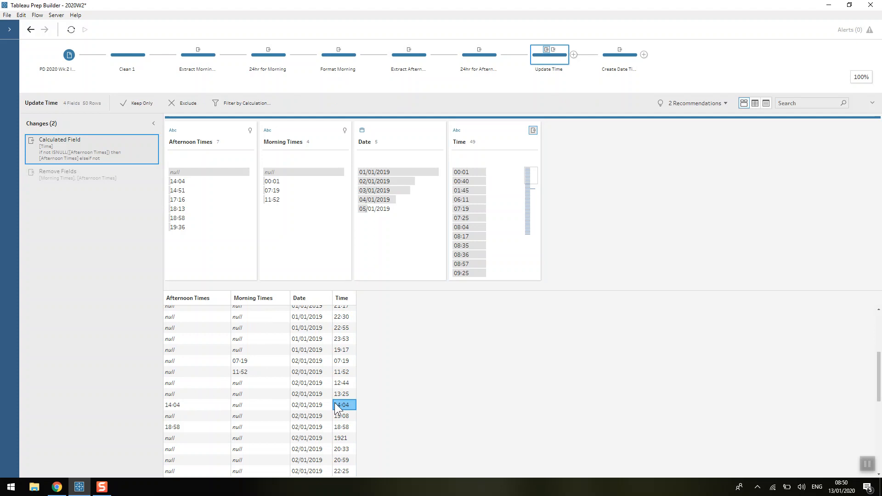
pyautogui.click(71, 176)
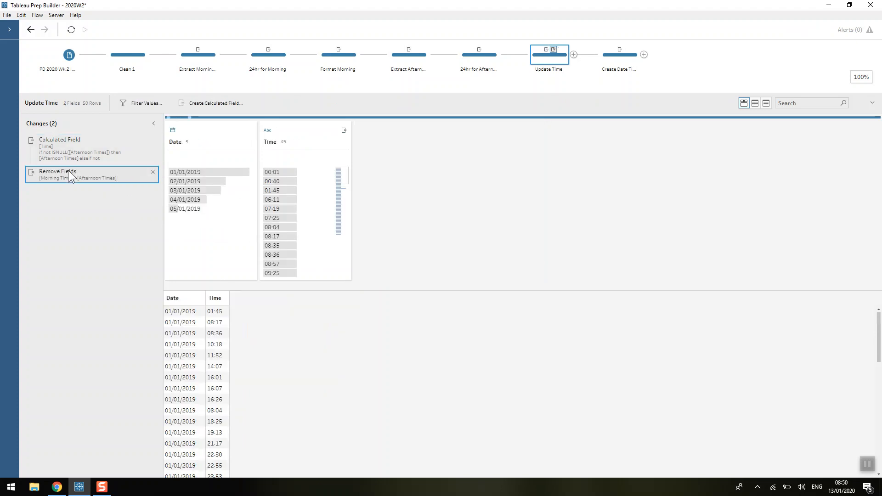
# Open the Create Date Time step, review its Date Time calculation and look up the MAKEDATETIME function reference.
pyautogui.click(615, 55)
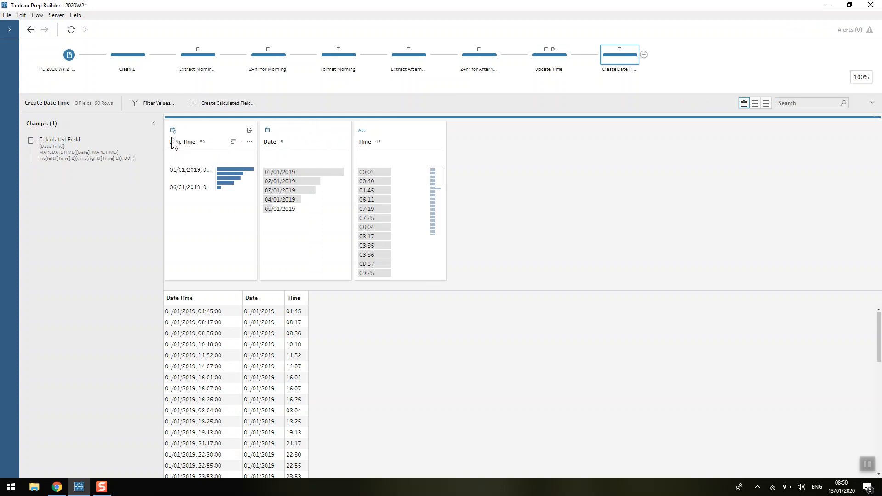
pyautogui.doubleClick(61, 159)
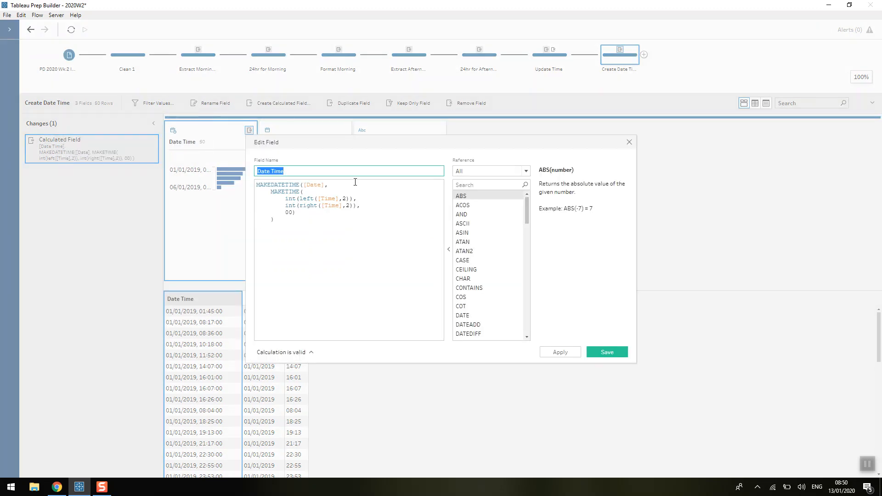
pyautogui.click(476, 184)
pyautogui.write('mak')
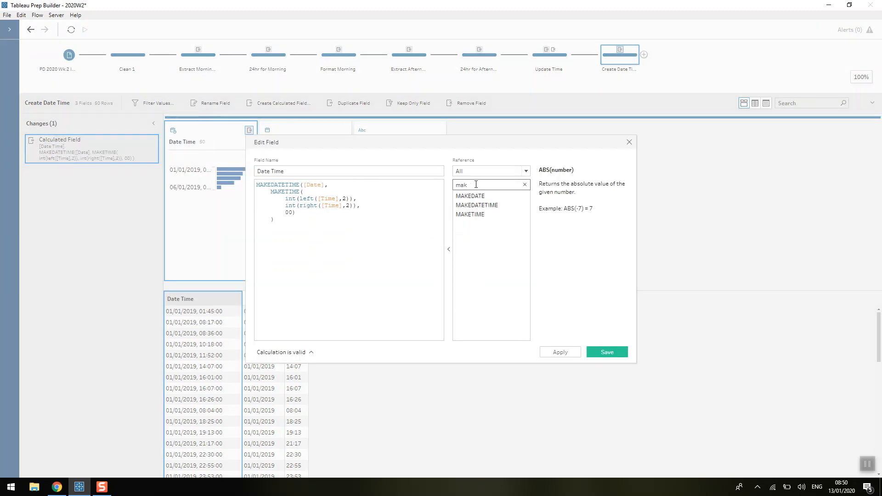
pyautogui.click(493, 205)
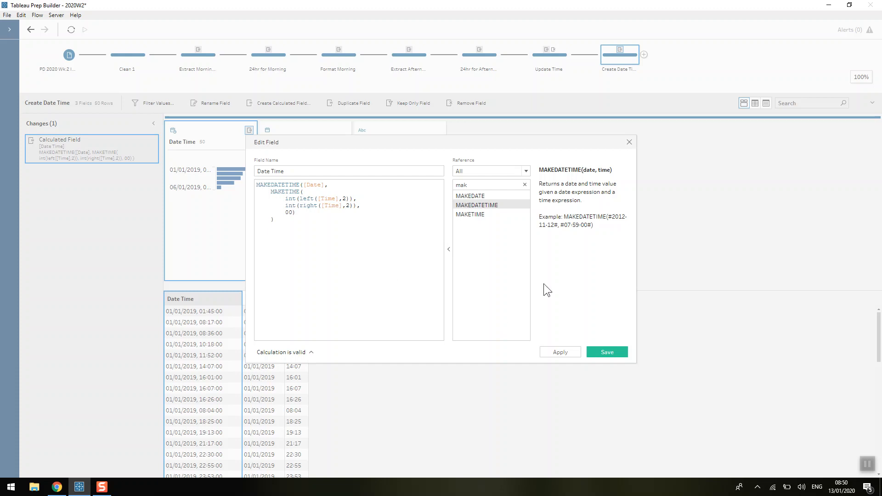
pyautogui.click(629, 142)
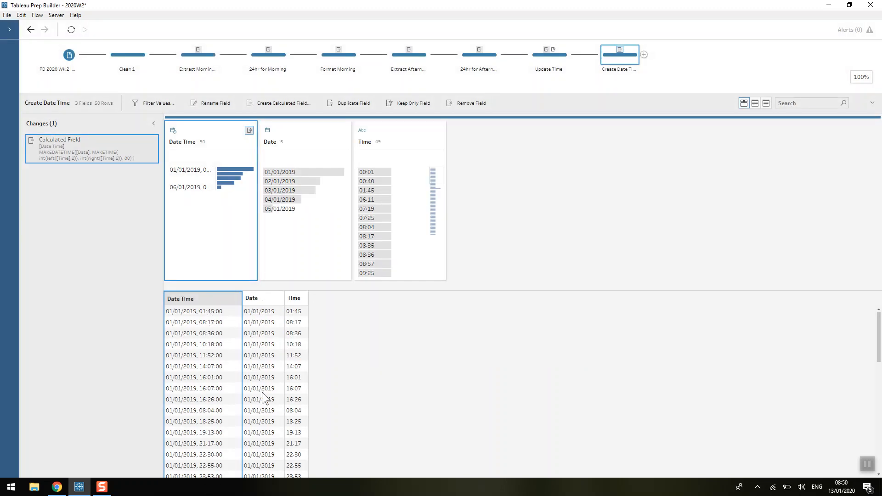
# Edit the Time value 1921 in the Create Date Time step to read 19:21.
pyautogui.scroll(-2, 423, 195)
pyautogui.scroll(-3, 423, 202)
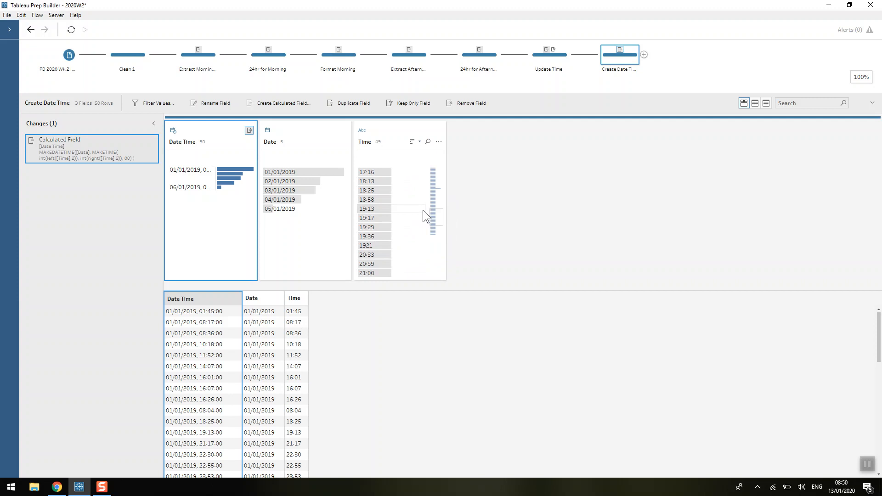
pyautogui.click(374, 247)
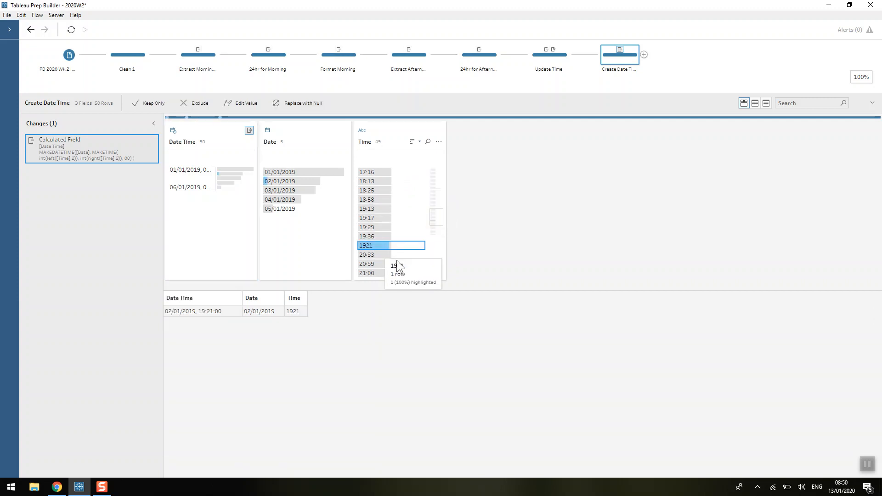
pyautogui.doubleClick(365, 245)
pyautogui.click(371, 248)
pyautogui.click(366, 246)
pyautogui.write(':')
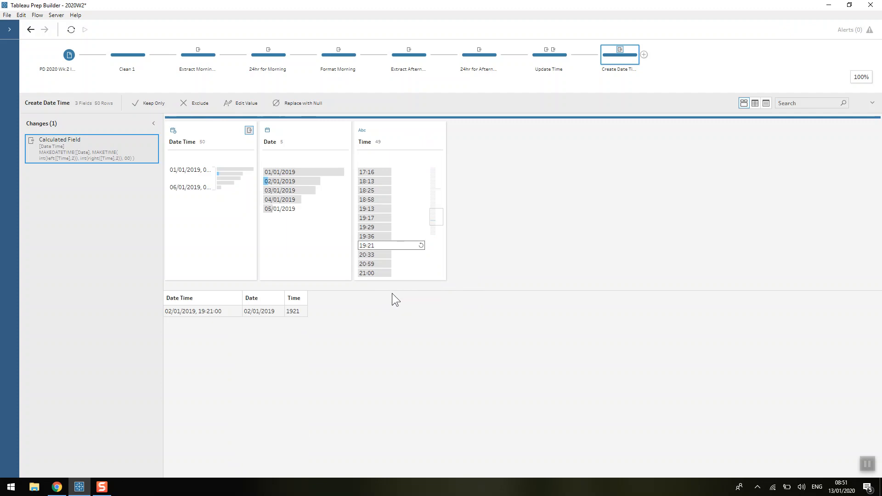
pyautogui.press('Return')
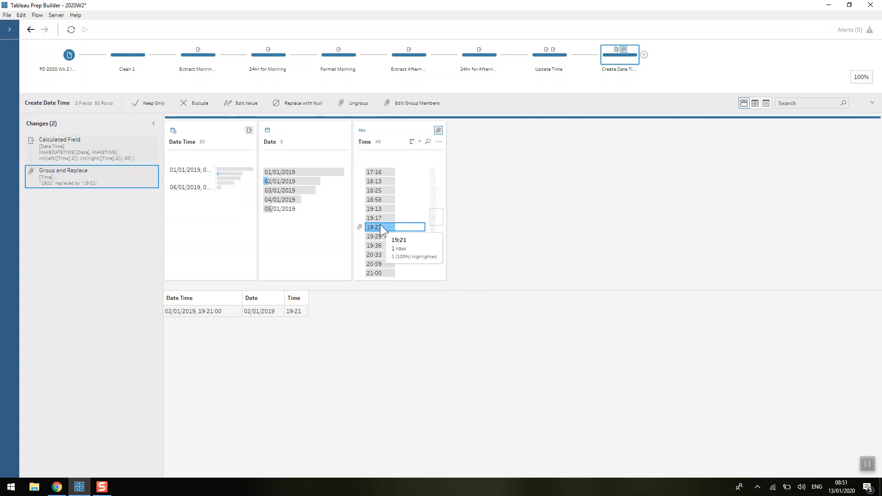